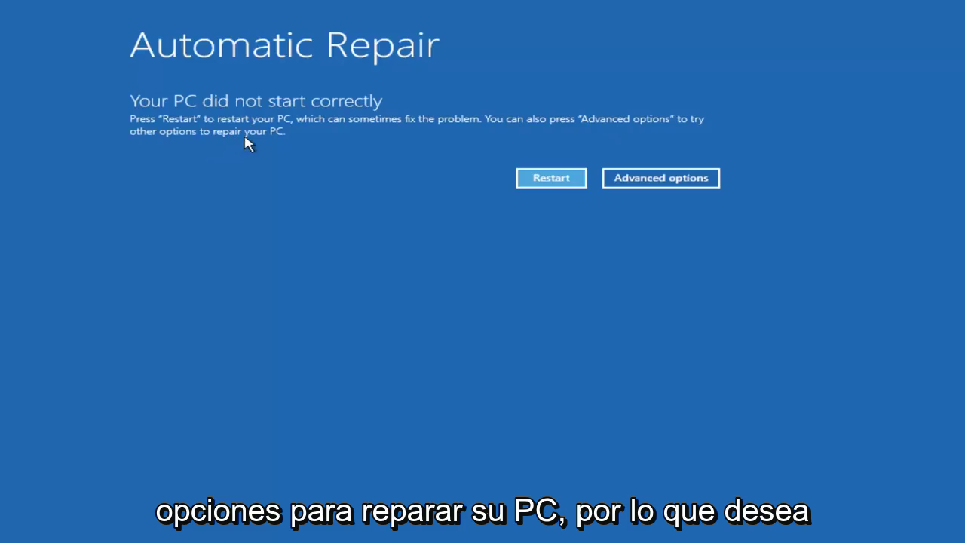
Step: Go from Troubleshoot to the Advanced options recovery tools screen
left_click(641, 184)
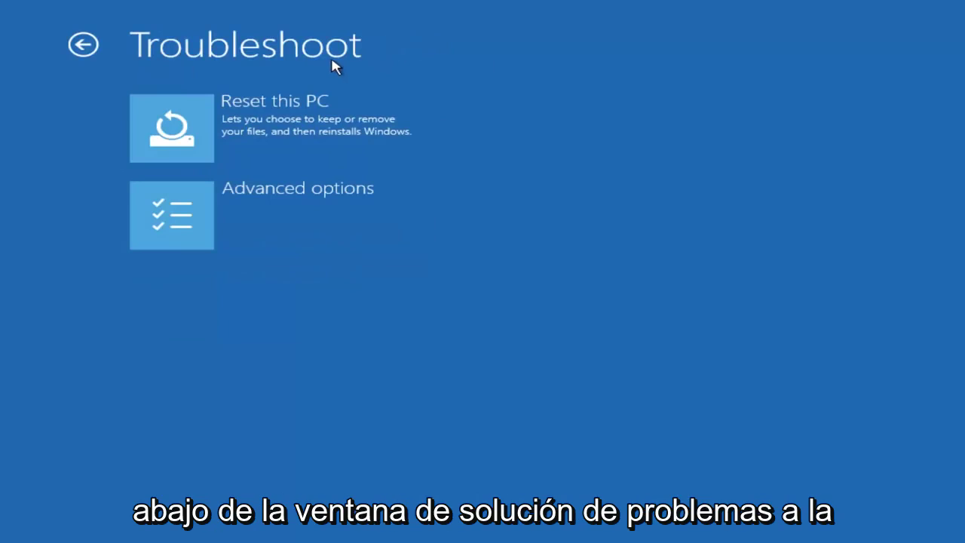
left_click(273, 214)
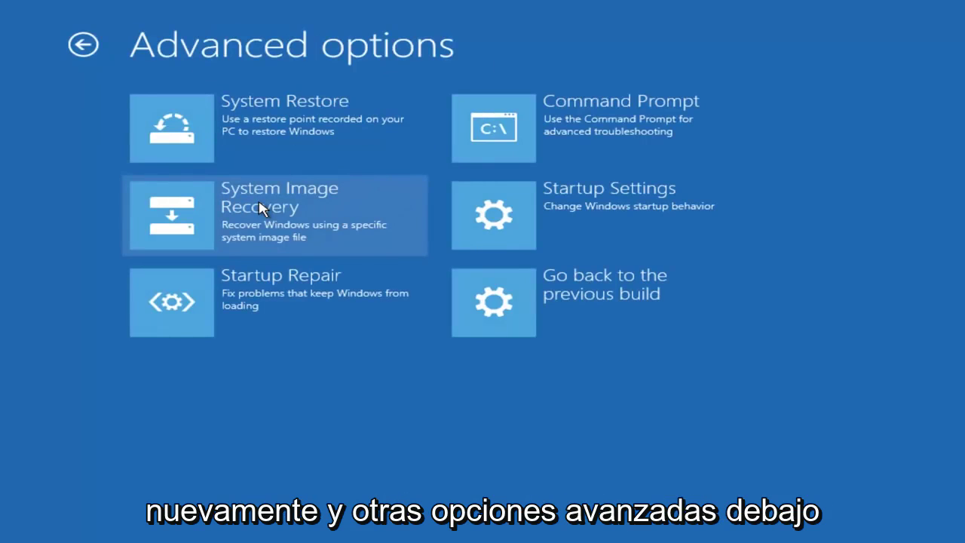
Step: Launch Command Prompt, switch to drive D: and list it with dir
left_click(542, 125)
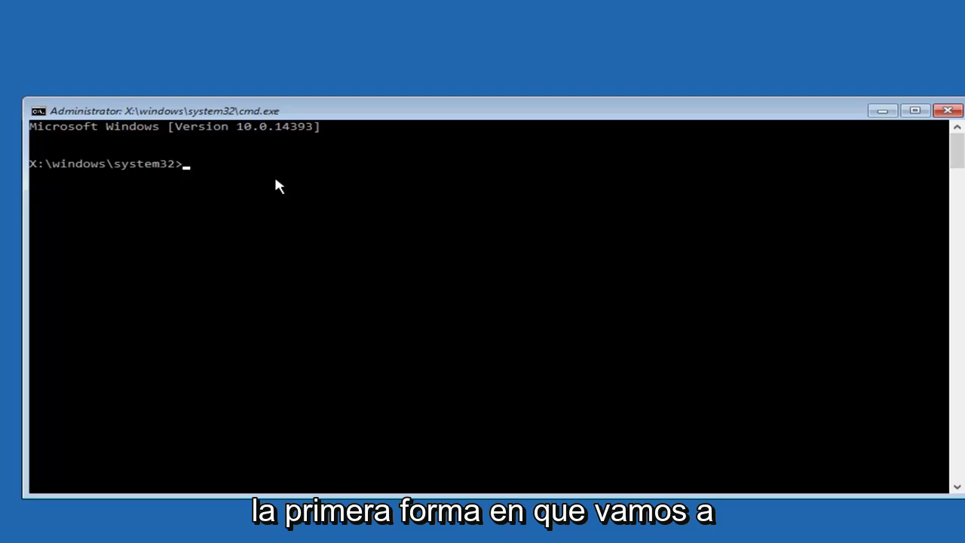
type("d")
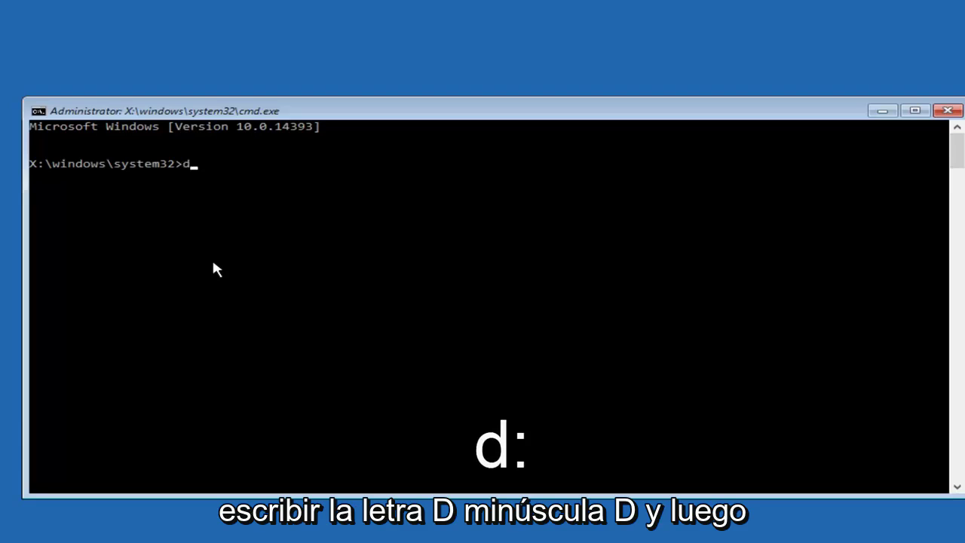
type(":")
key("Return")
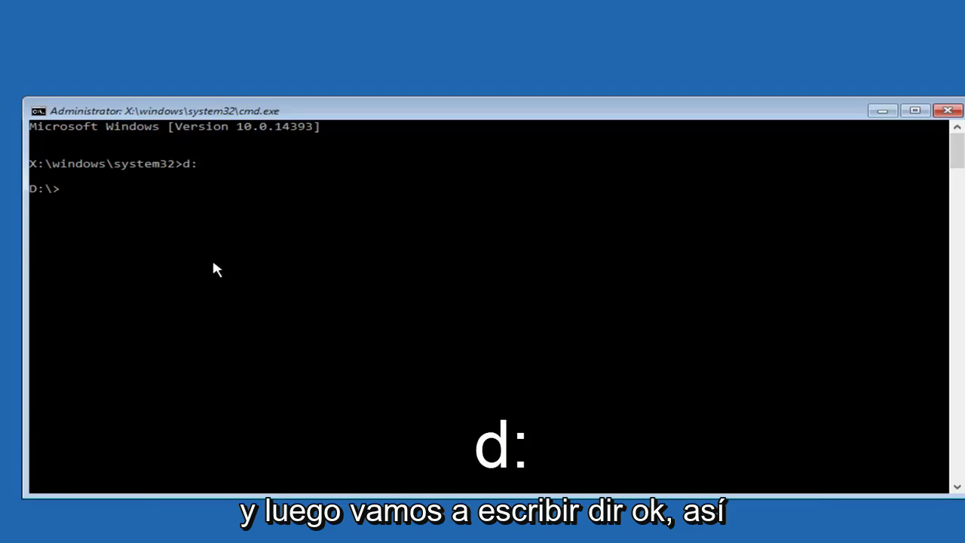
type("dir")
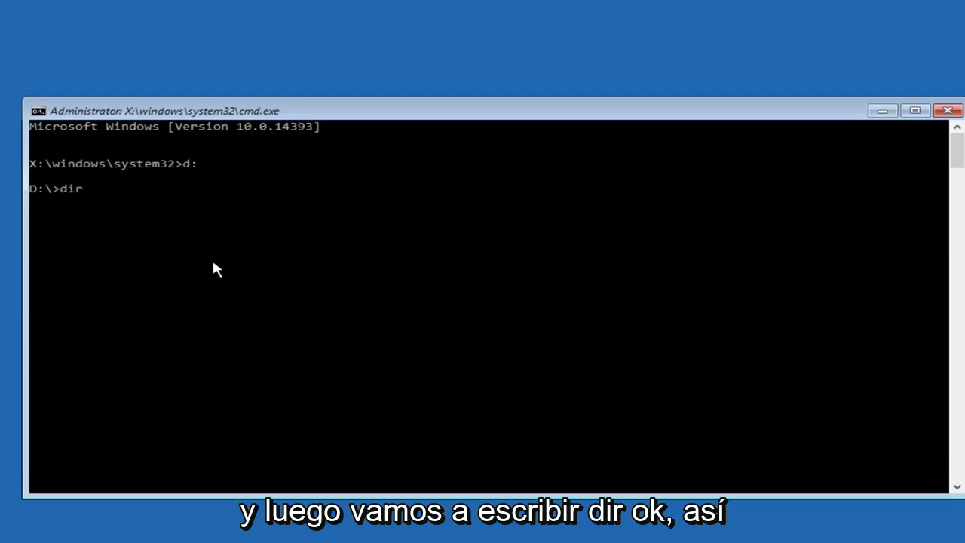
key("Return")
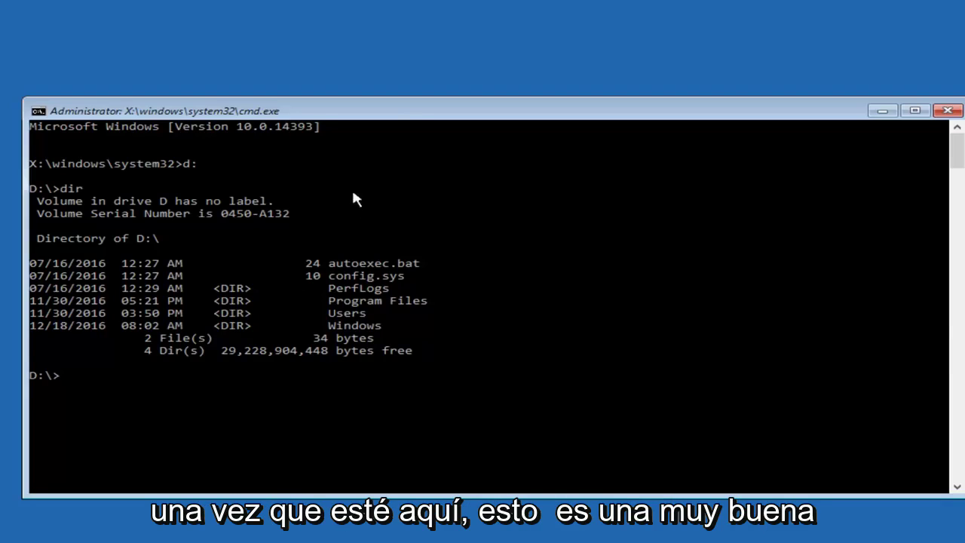
Step: Run bcdedit to show the boot loader entry with safeboot set to Minimal
left_click_drag(376, 112, 359, 97)
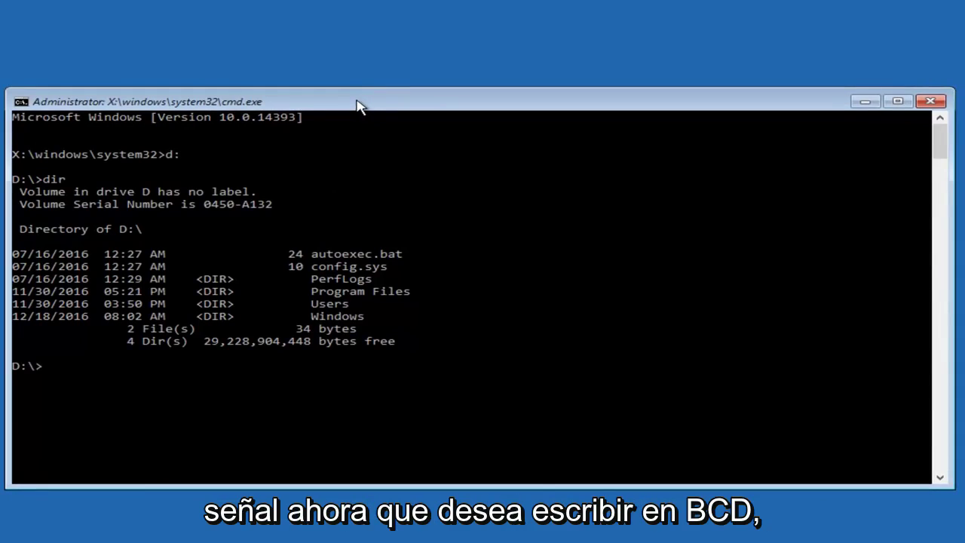
type("b")
type("cdedi")
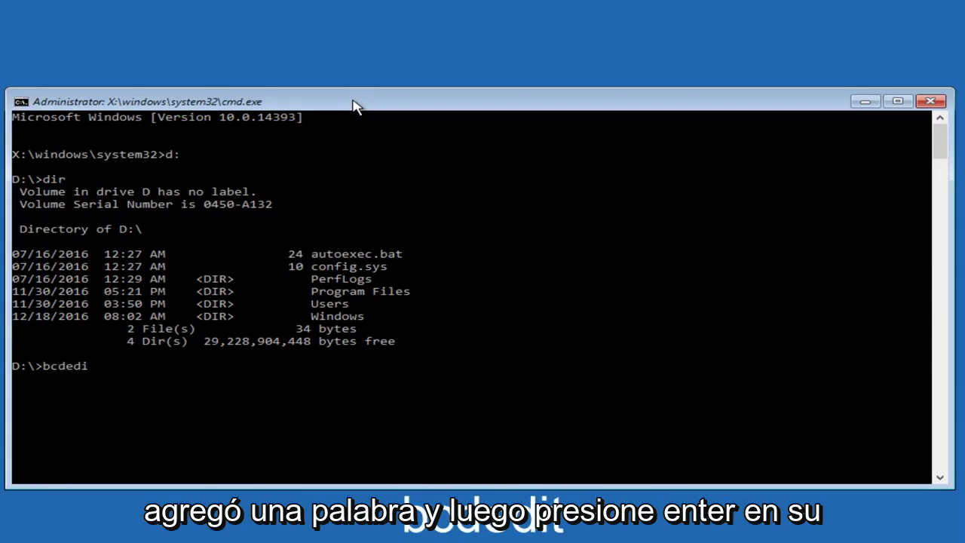
type("t")
key("Return")
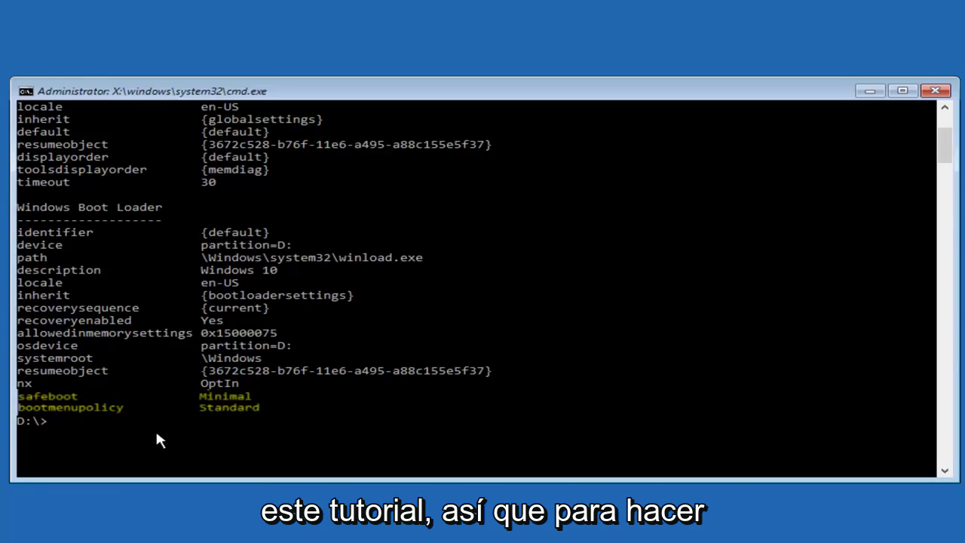
Step: Run 'bcdedit /deletevalue {default} safeboot' to remove the safe-boot flag
type("b")
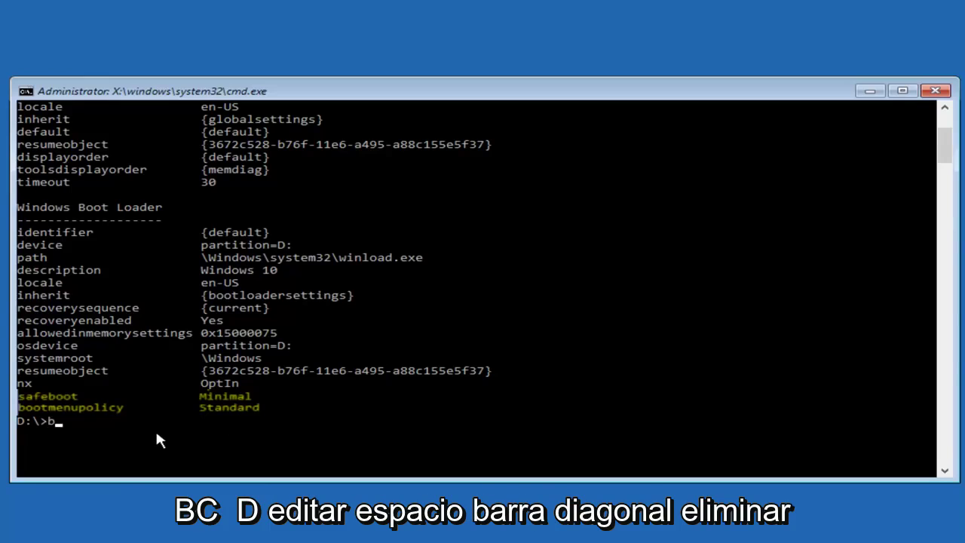
type("cdedi")
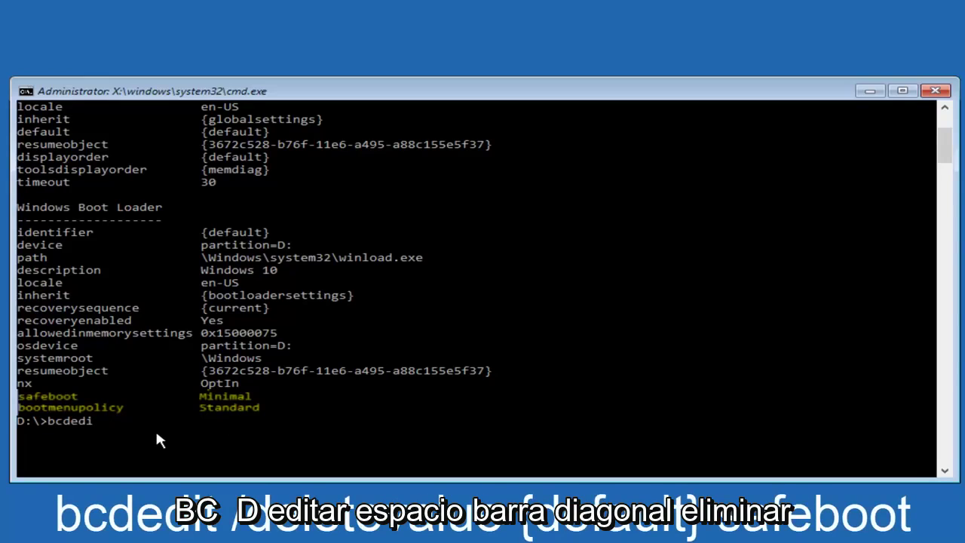
type("t ")
type("/deletev")
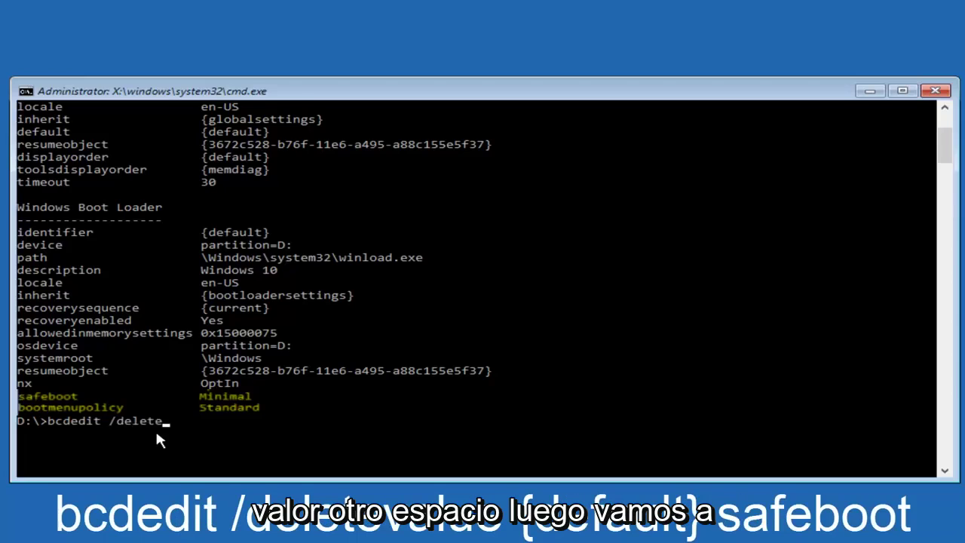
type("alue")
type(" {")
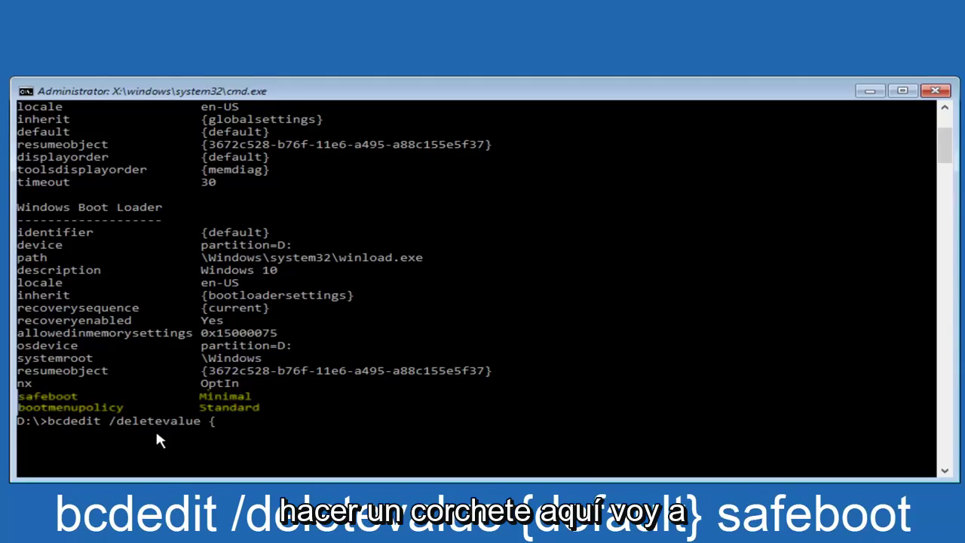
type("defau")
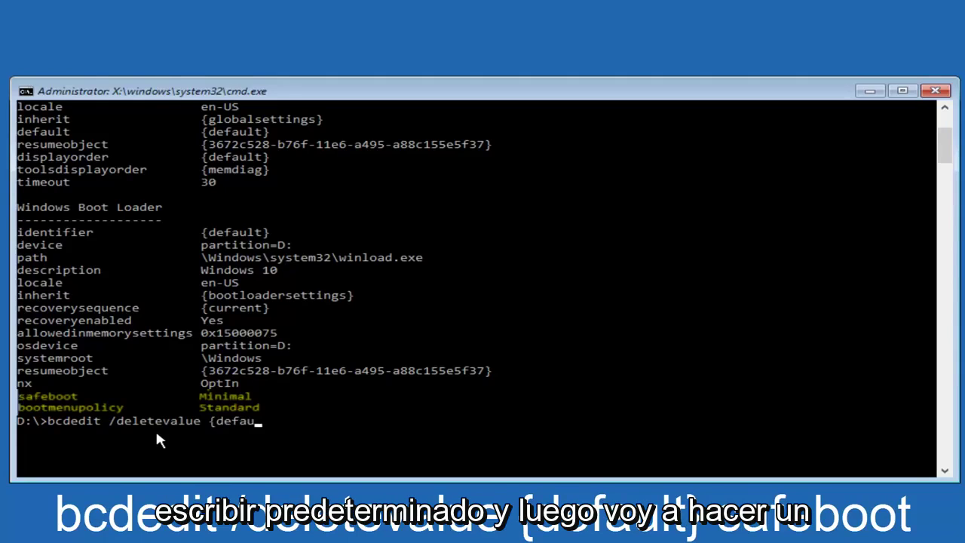
type("lt}")
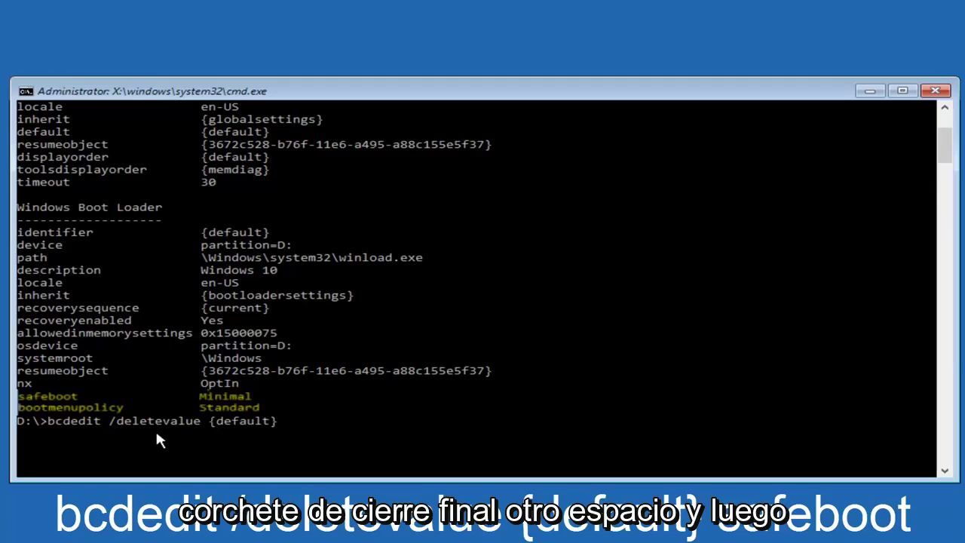
type(" sa")
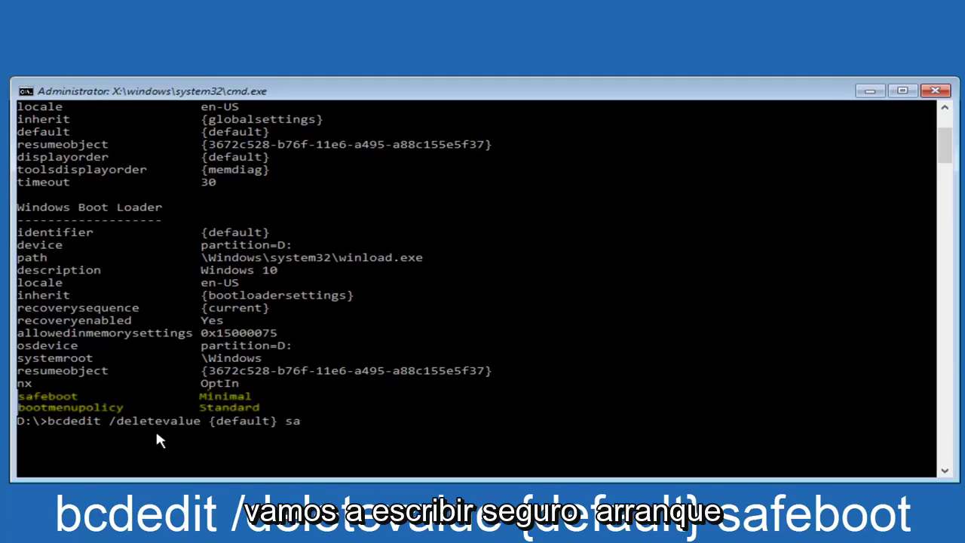
type("feboot")
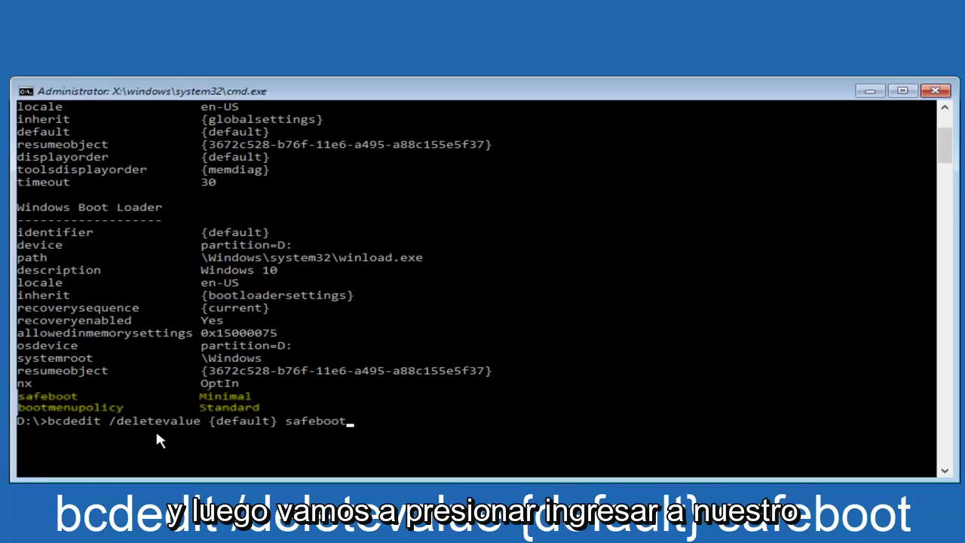
key("Return")
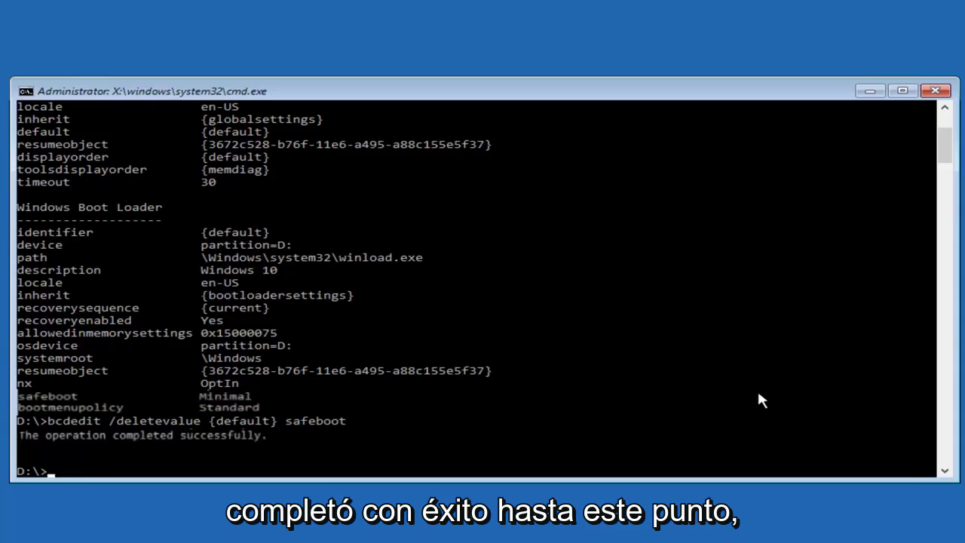
Step: Close Command Prompt and choose Continue to boot into Windows 10
left_click(935, 90)
left_click(317, 178)
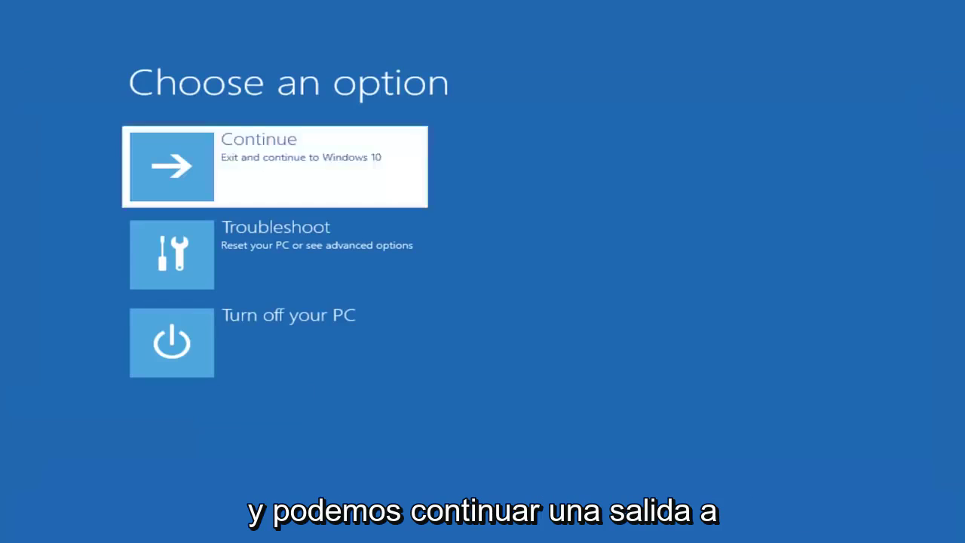